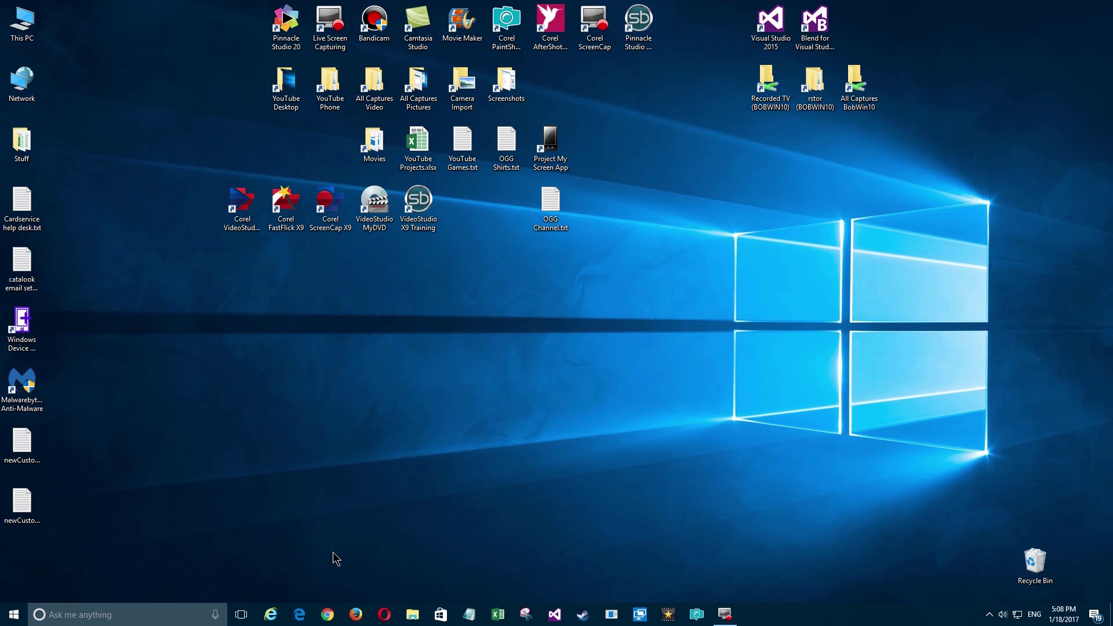
- Launch Edge on msn.com, maximize it, and open Settings from the main menu
{"action": "left_click", "coordinate": [299, 615]}
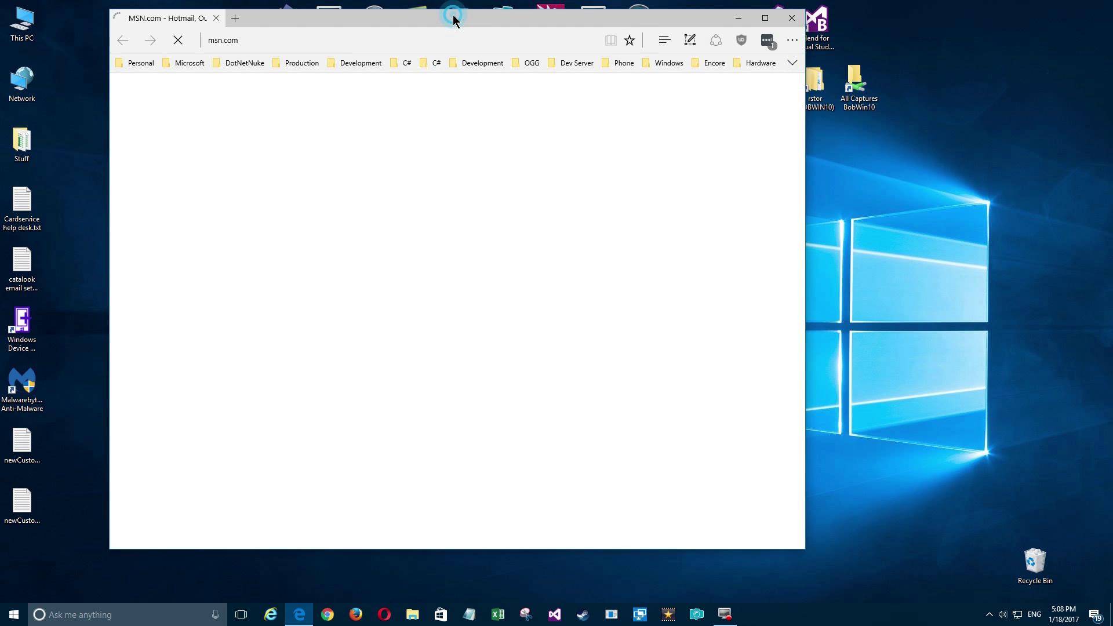
{"action": "double_click", "coordinate": [453, 15]}
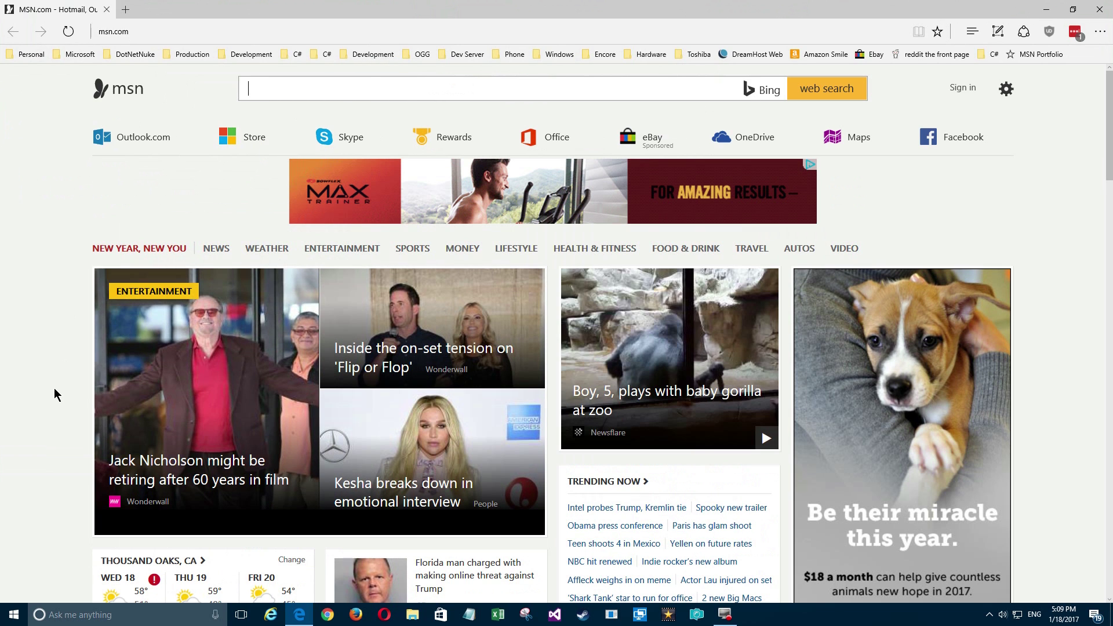
{"action": "left_click", "coordinate": [1101, 31]}
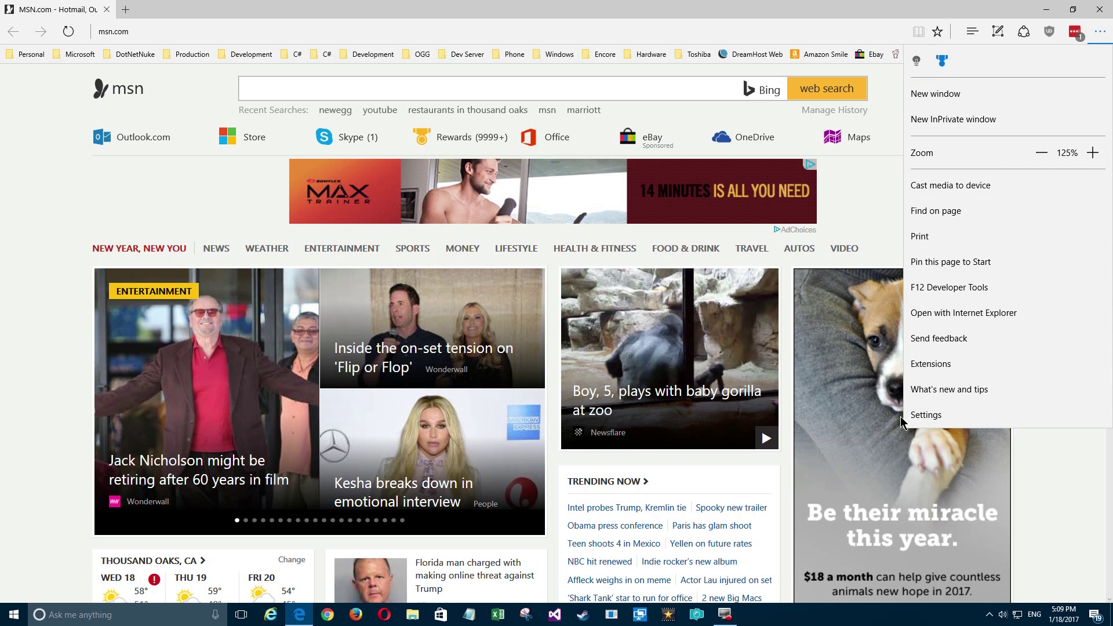
{"action": "left_click", "coordinate": [931, 416]}
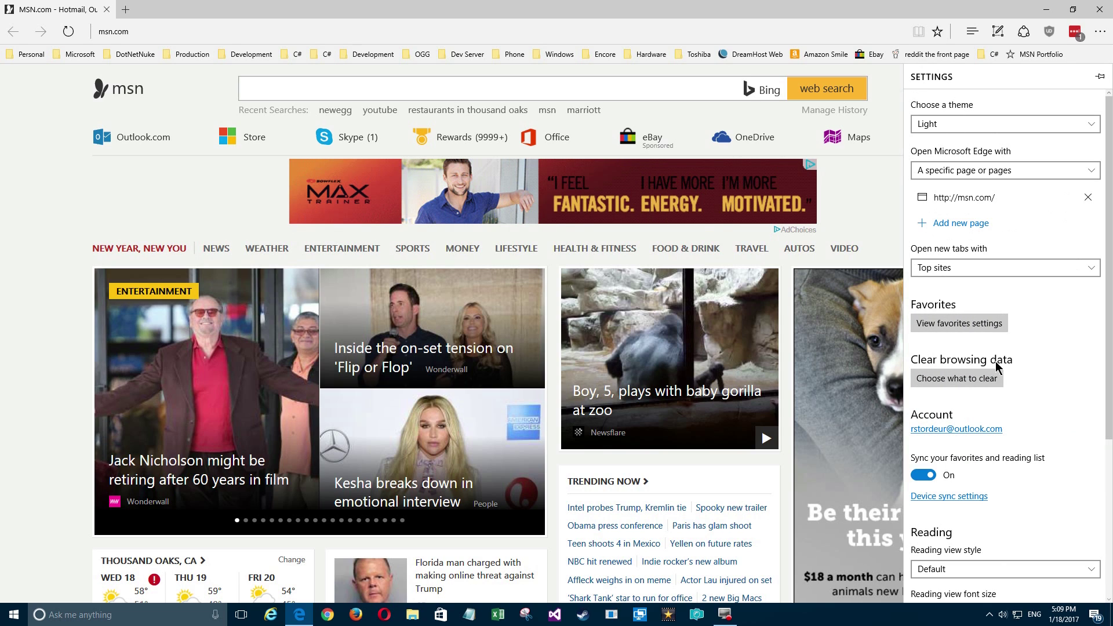
- Uncheck 'Cookies and saved website data' in the clear-browsing-data choices, then return to Settings
{"action": "left_click", "coordinate": [954, 379]}
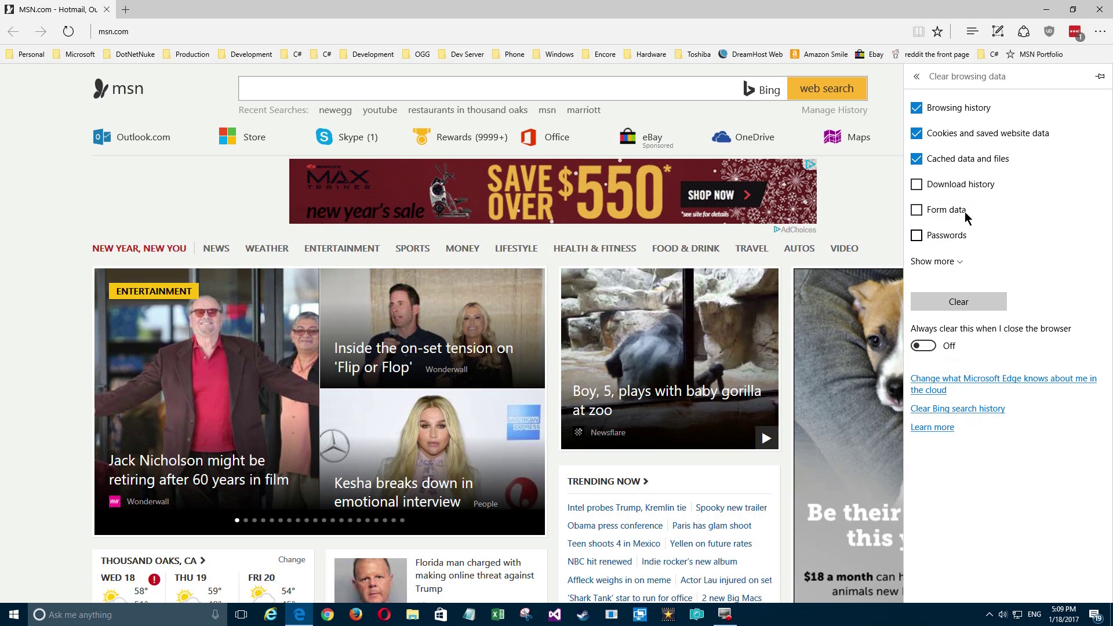
{"action": "left_click", "coordinate": [917, 135]}
{"action": "left_click", "coordinate": [916, 77]}
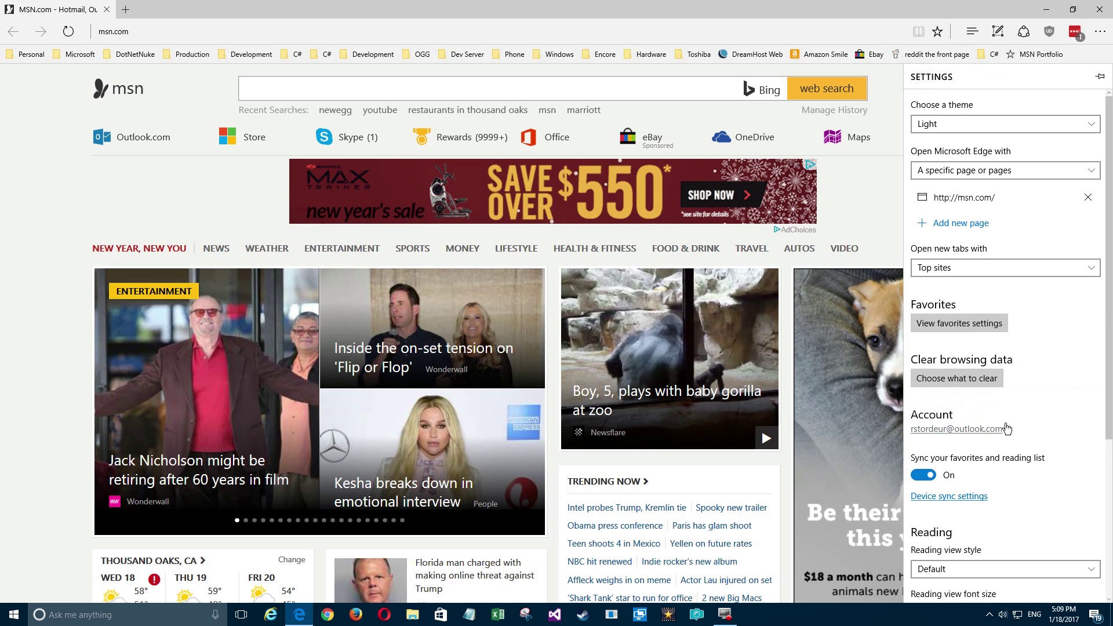
{"action": "scroll", "coordinate": [1023, 421], "scroll_direction": "down", "scroll_amount": 3}
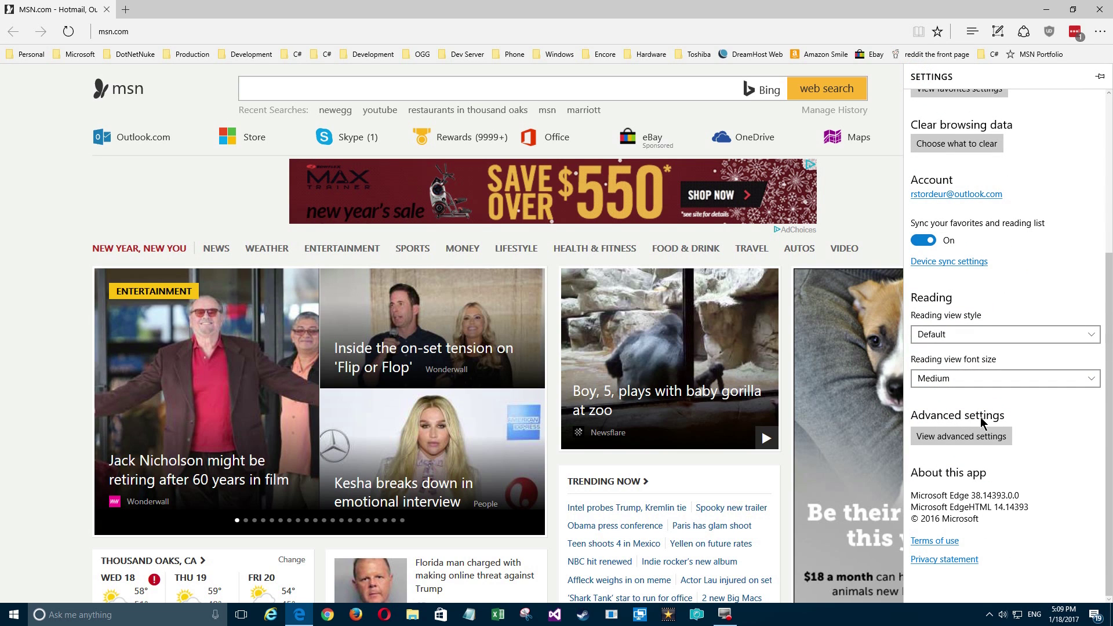
- Open 'View advanced settings' to reach the privacy and services options
{"action": "left_click", "coordinate": [938, 438]}
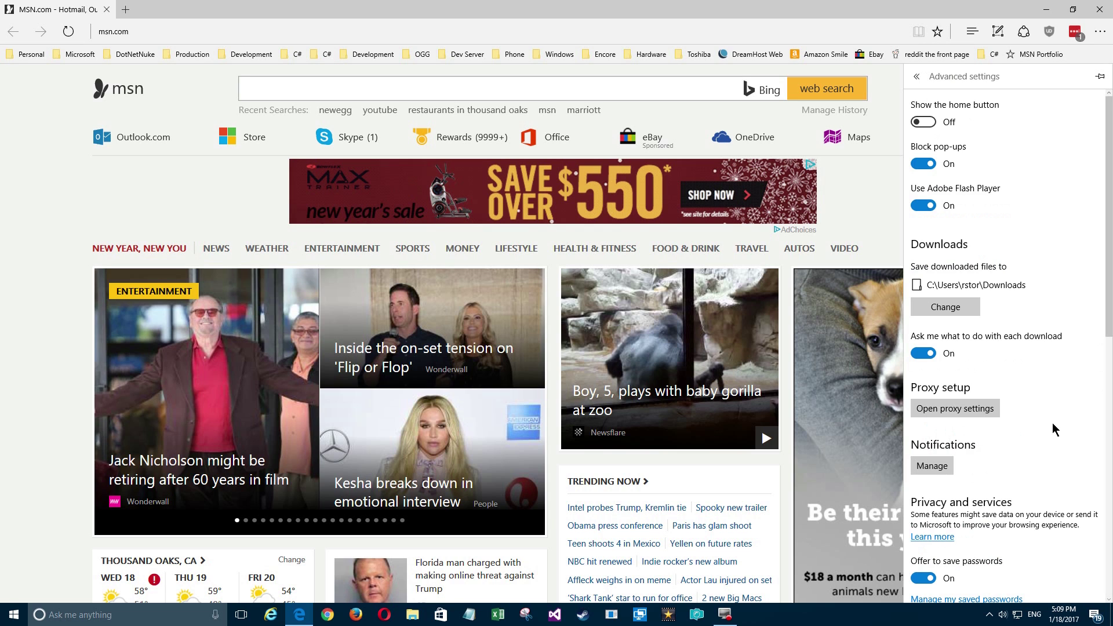
{"action": "scroll", "coordinate": [1052, 423], "scroll_direction": "down", "scroll_amount": 2}
{"action": "scroll", "coordinate": [1053, 426], "scroll_direction": "down", "scroll_amount": 1}
{"action": "scroll", "coordinate": [1052, 432], "scroll_direction": "down", "scroll_amount": 1}
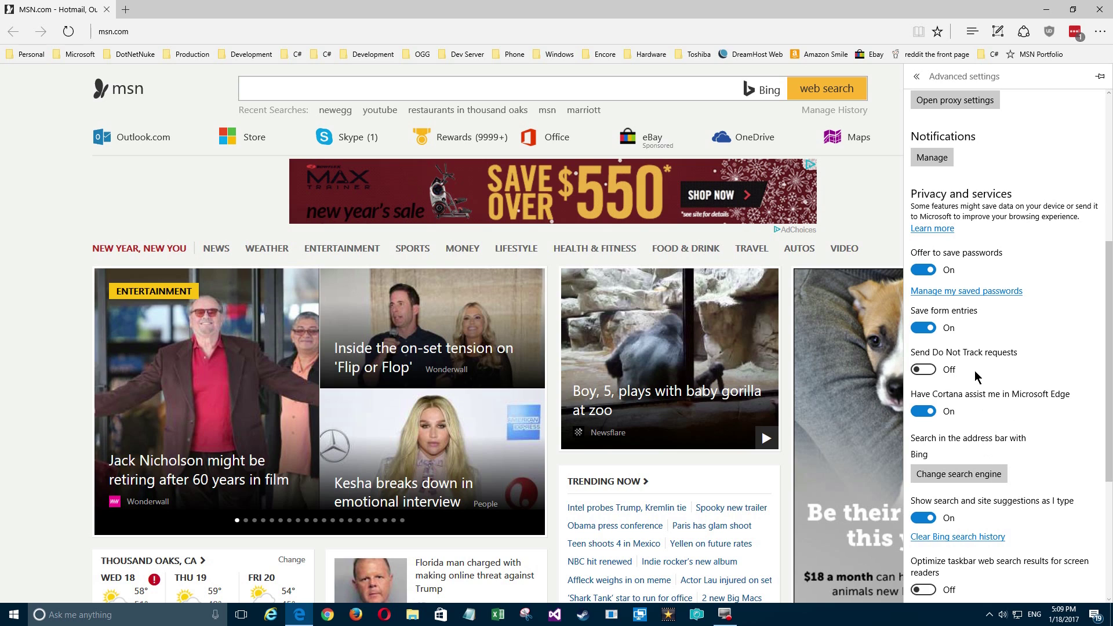
- Open 'Manage my saved passwords', view the answers.com login, and return to the list
{"action": "left_click", "coordinate": [957, 291]}
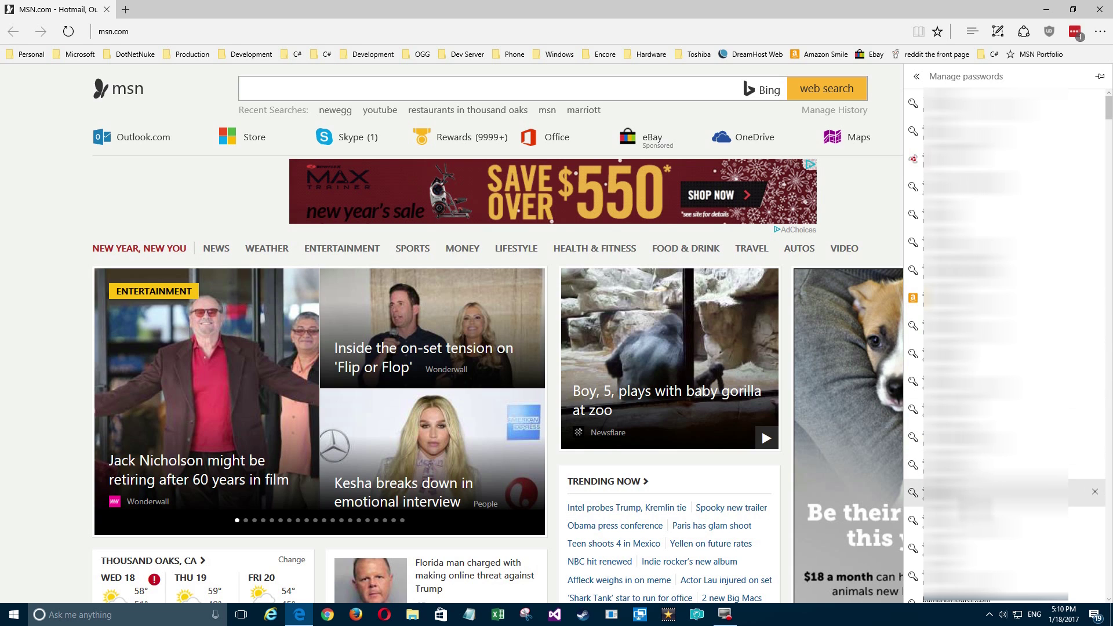
{"action": "scroll", "coordinate": [1001, 365], "scroll_direction": "down", "scroll_amount": 3}
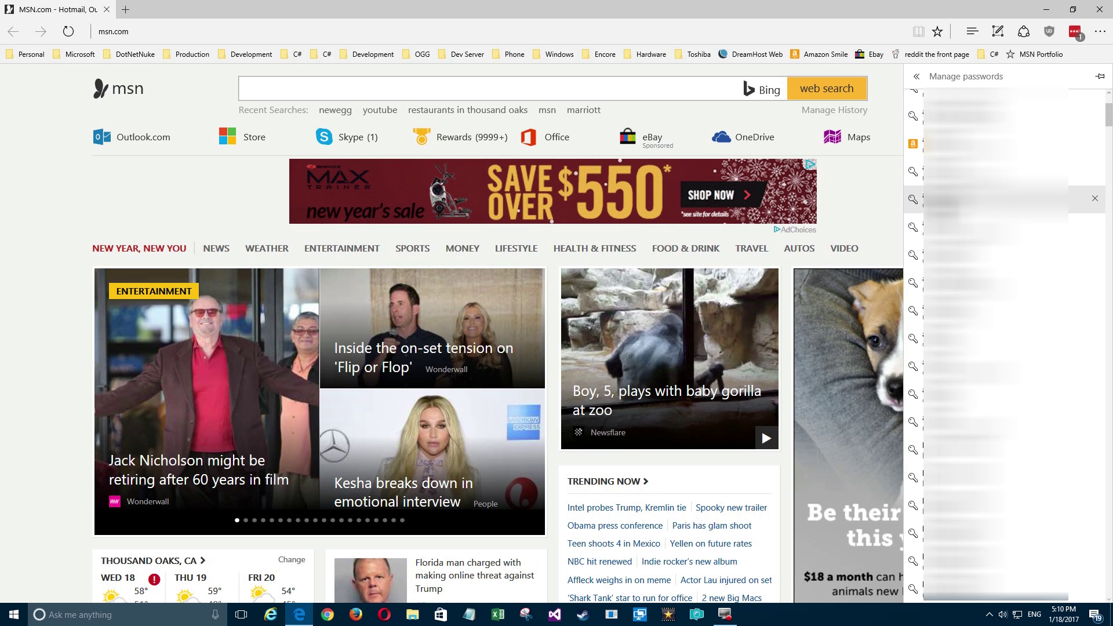
{"action": "left_click", "coordinate": [957, 199]}
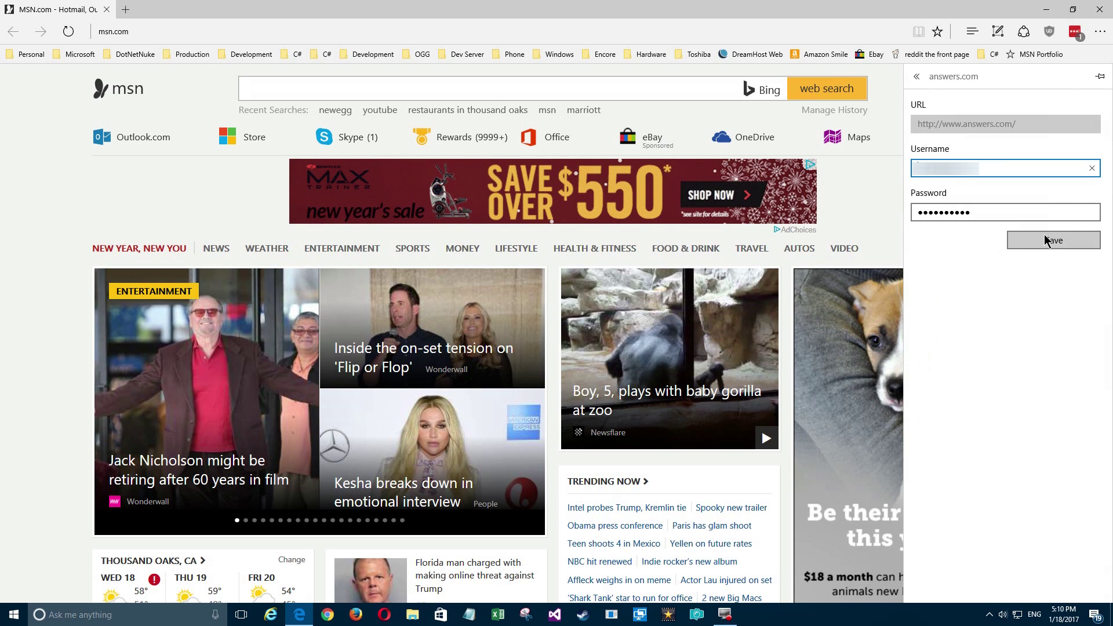
{"action": "left_click", "coordinate": [918, 81]}
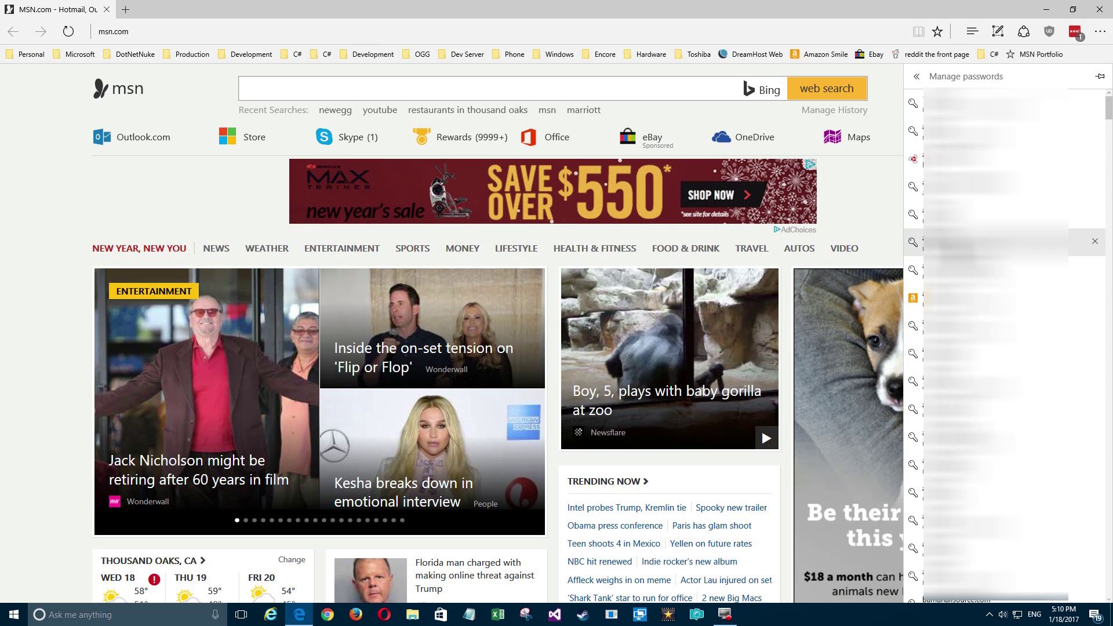
- View the almico.com saved login details, then close Edge without saving changes
{"action": "left_click", "coordinate": [1035, 238]}
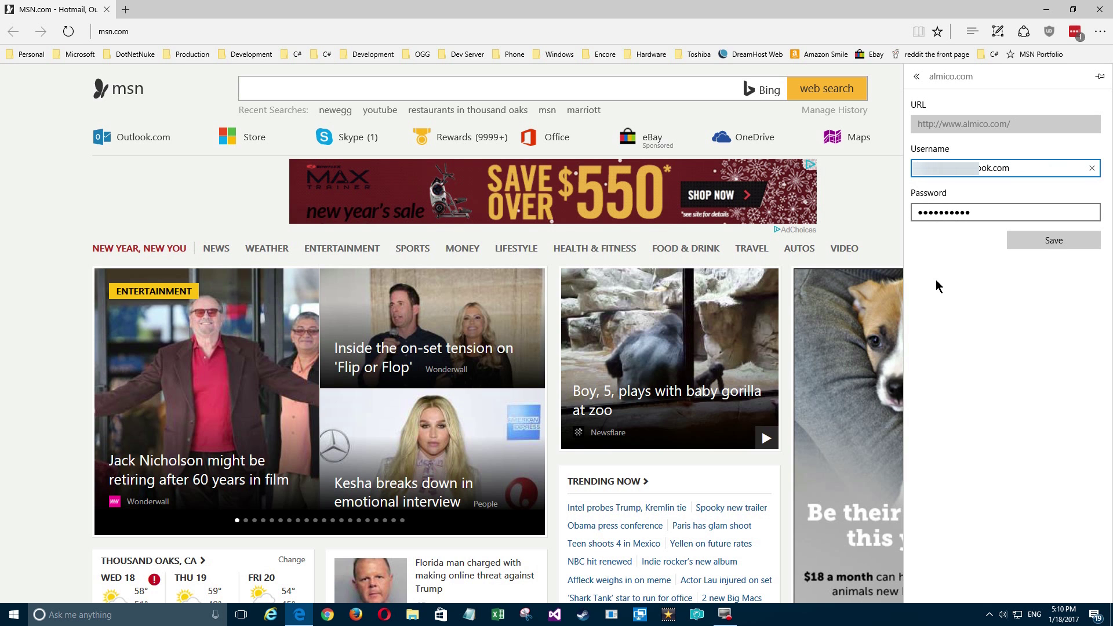
{"action": "left_click", "coordinate": [1100, 8]}
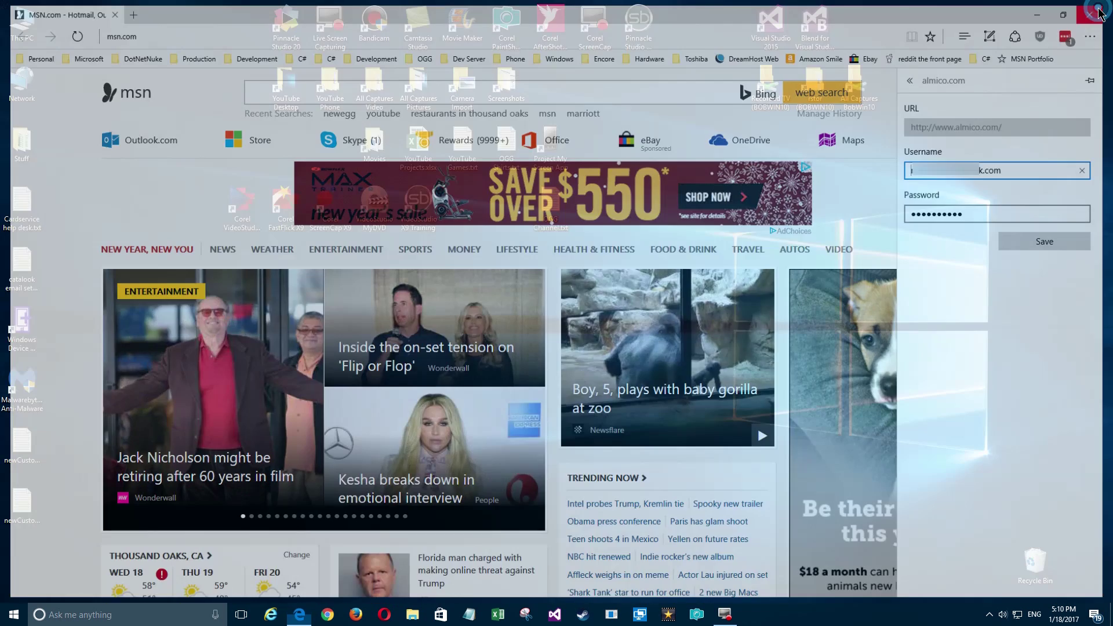